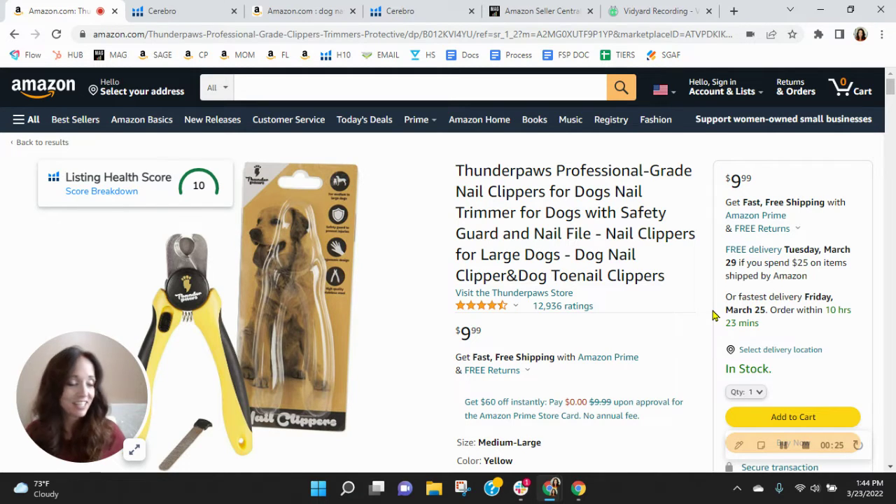
# - Switch to the Thunderpaws clipper's Cerebro keyword report showing 2,038 total keywords
pyautogui.click(184, 9)
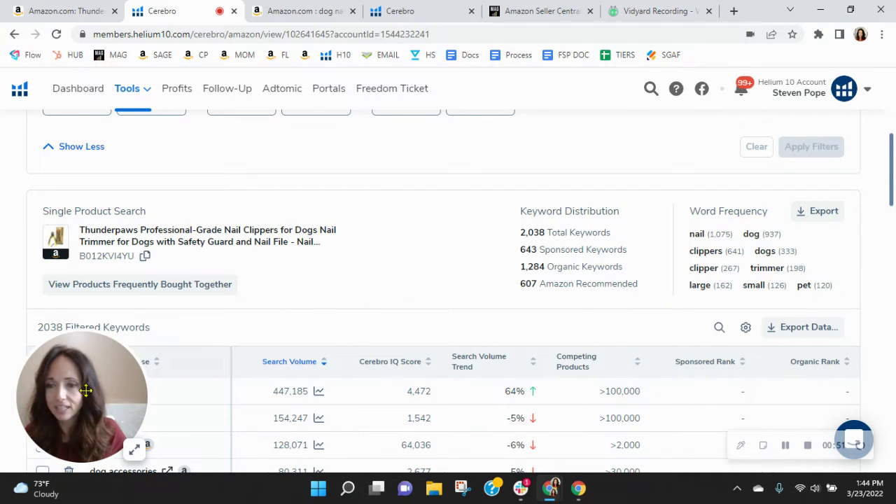
pyautogui.moveTo(85, 390); pyautogui.dragTo(788, 142)
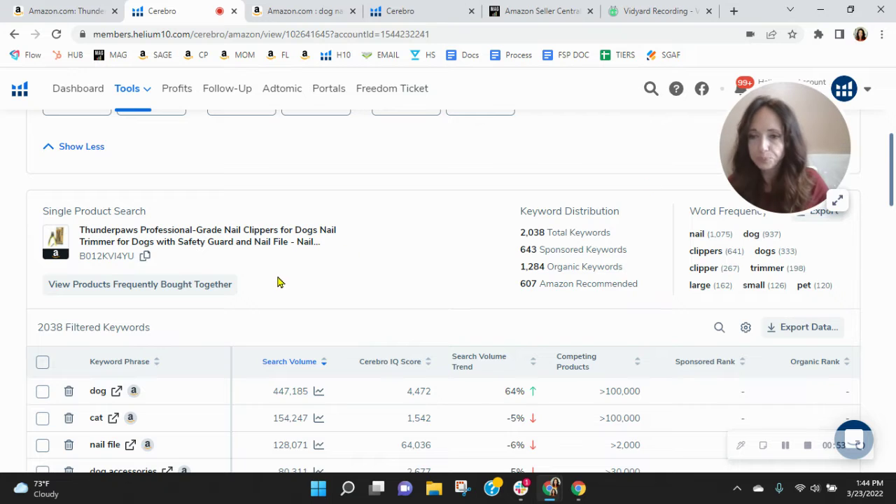
# - Check Sponsored and Organic ranks down to dog nail polish (7,271) and nail grinders trimmer for dogs (4,663)
pyautogui.scroll(-1, 277, 281)
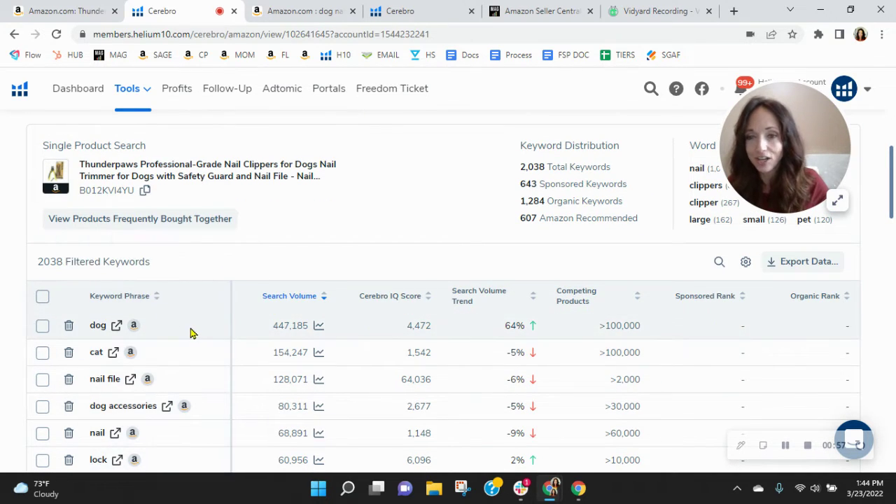
pyautogui.scroll(-1, 203, 362)
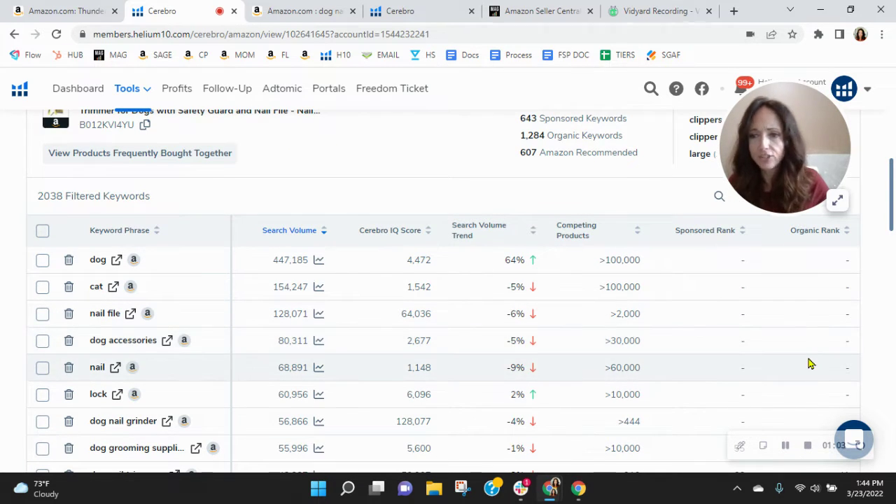
pyautogui.scroll(-1, 808, 363)
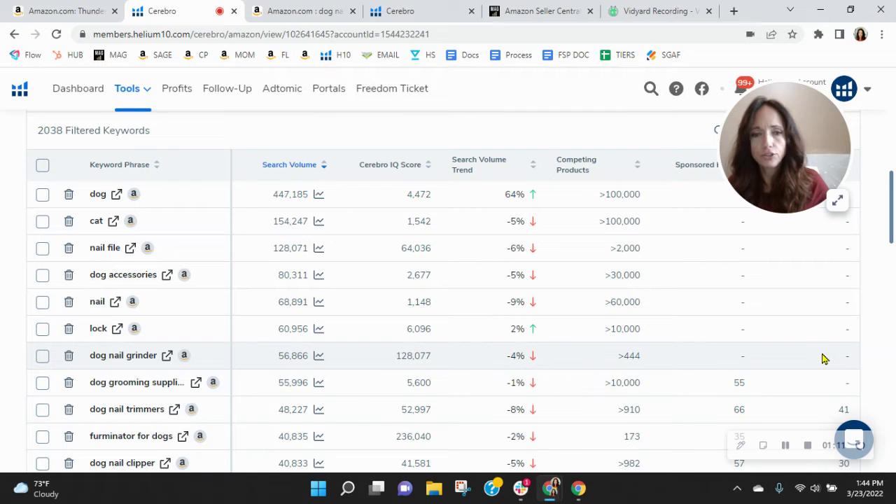
pyautogui.scroll(-1, 824, 358)
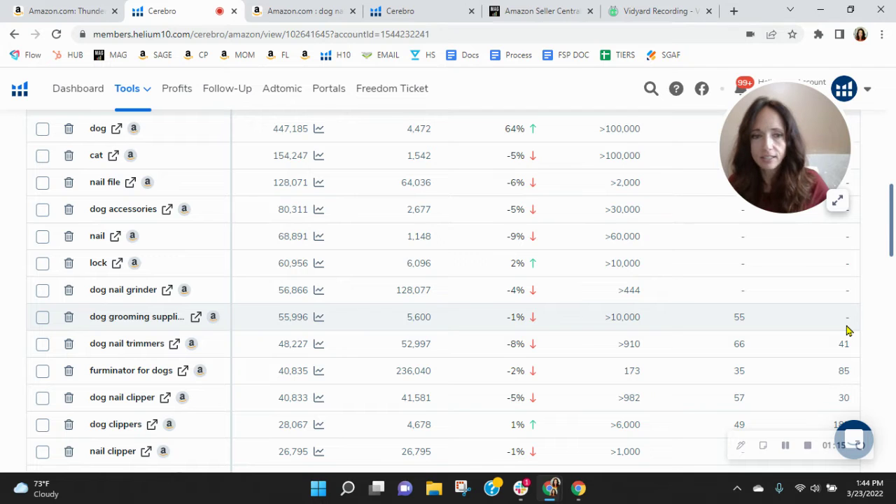
pyautogui.scroll(-1, 847, 330)
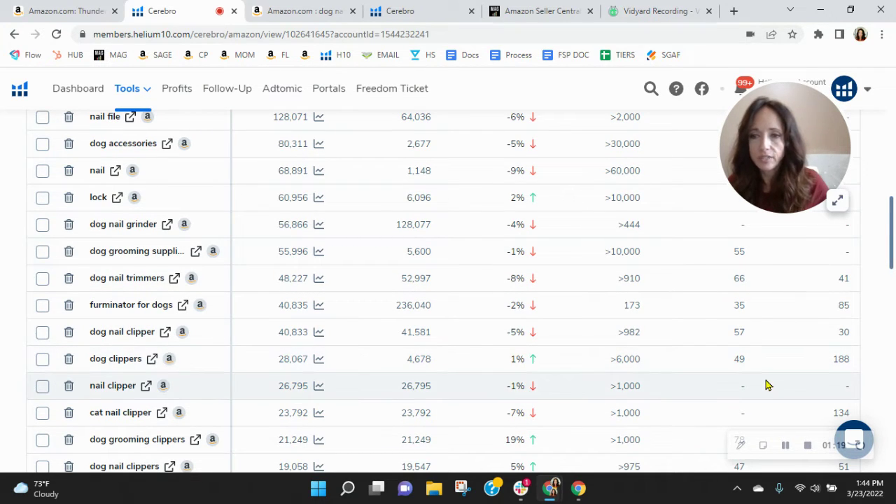
pyautogui.scroll(-1, 840, 375)
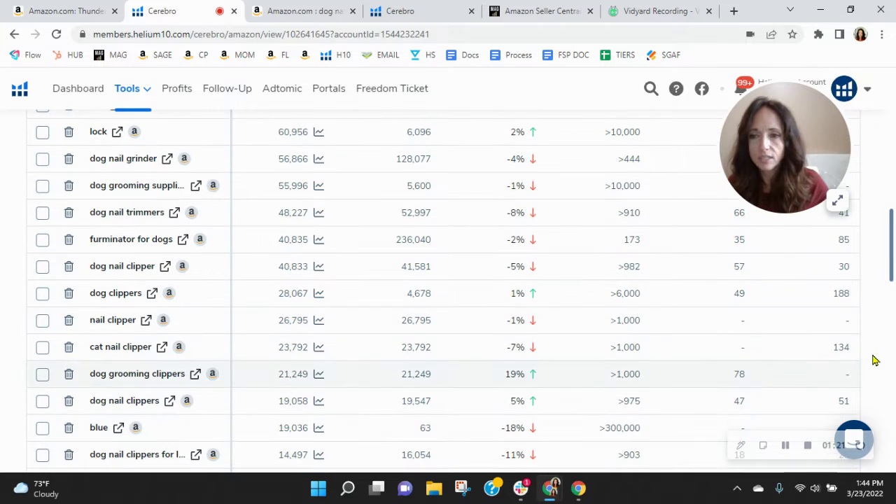
pyautogui.scroll(-1, 847, 370)
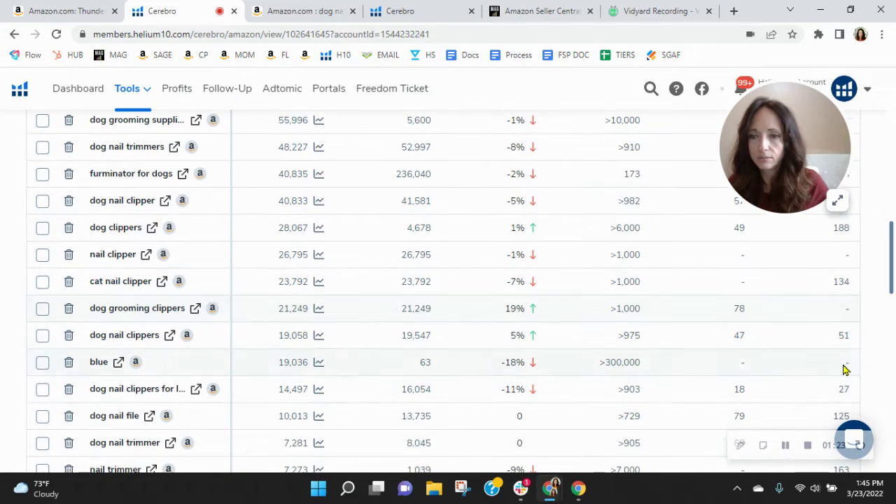
pyautogui.scroll(-1, 848, 388)
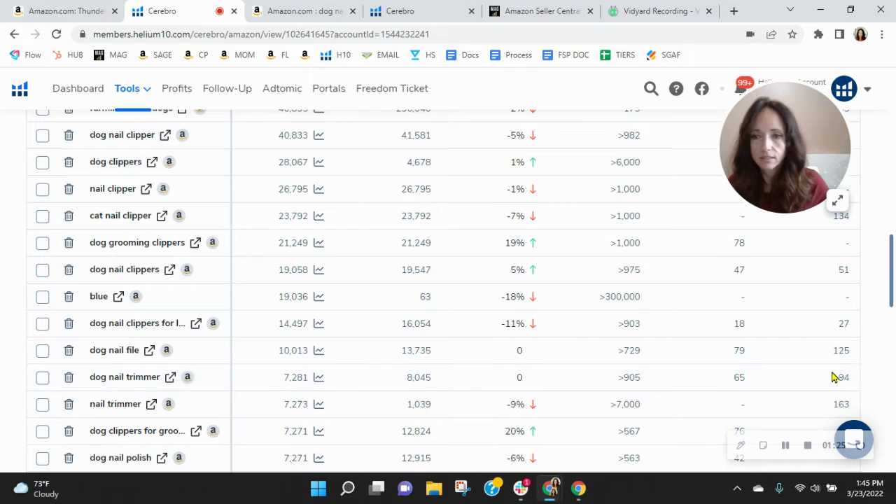
pyautogui.scroll(-1, 735, 368)
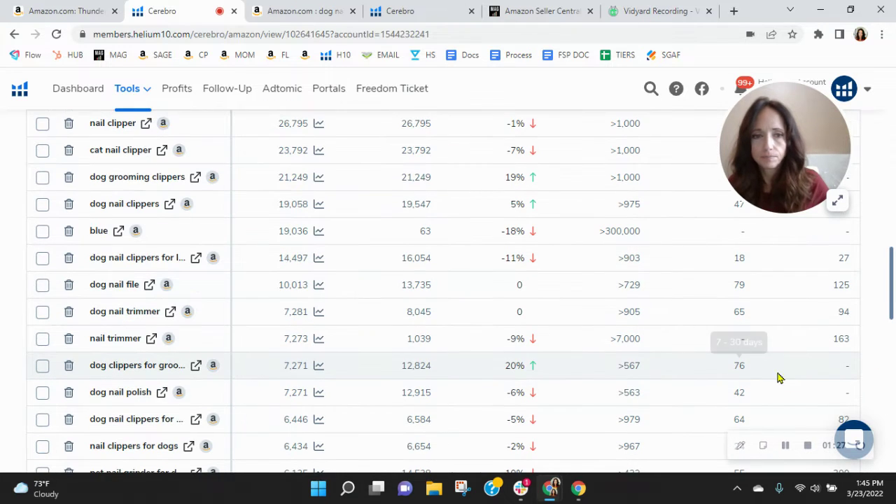
pyautogui.scroll(-1, 870, 348)
pyautogui.scroll(-1, 868, 349)
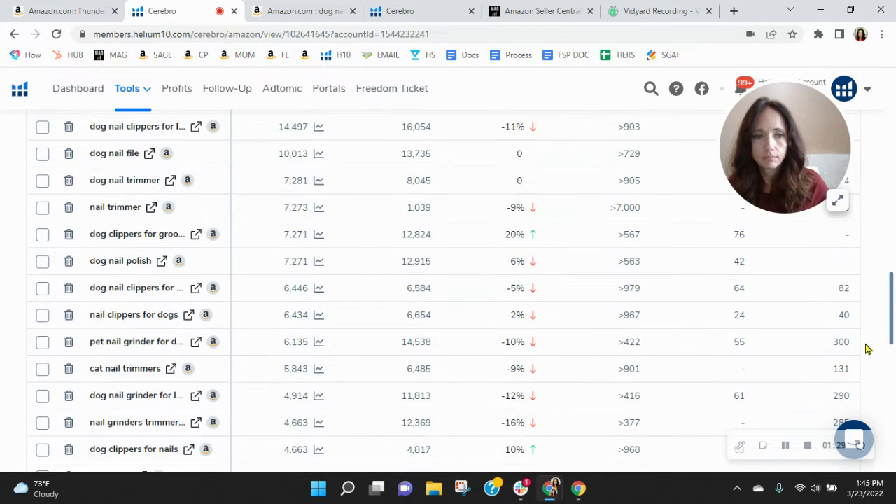
pyautogui.scroll(-1, 842, 392)
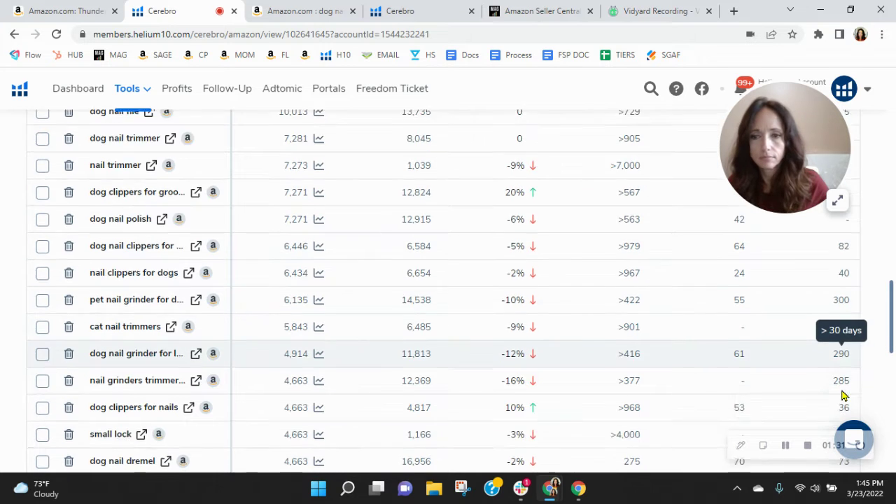
pyautogui.scroll(-1, 866, 385)
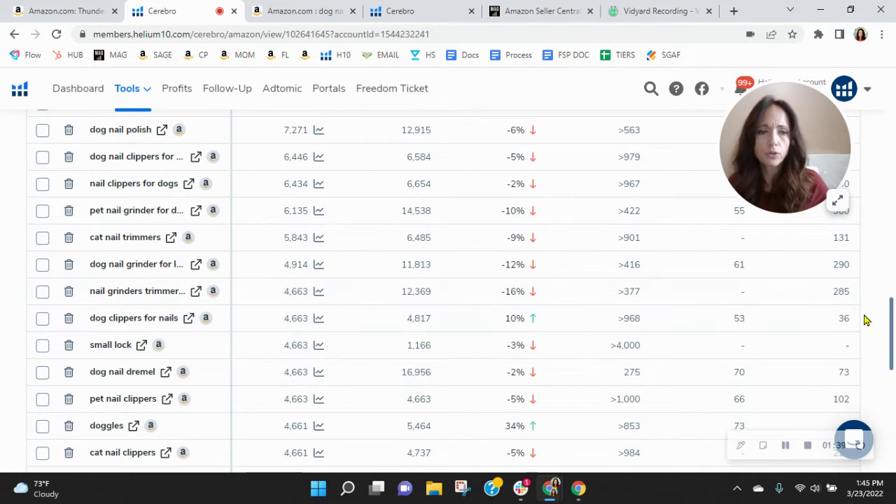
pyautogui.moveTo(842, 294)
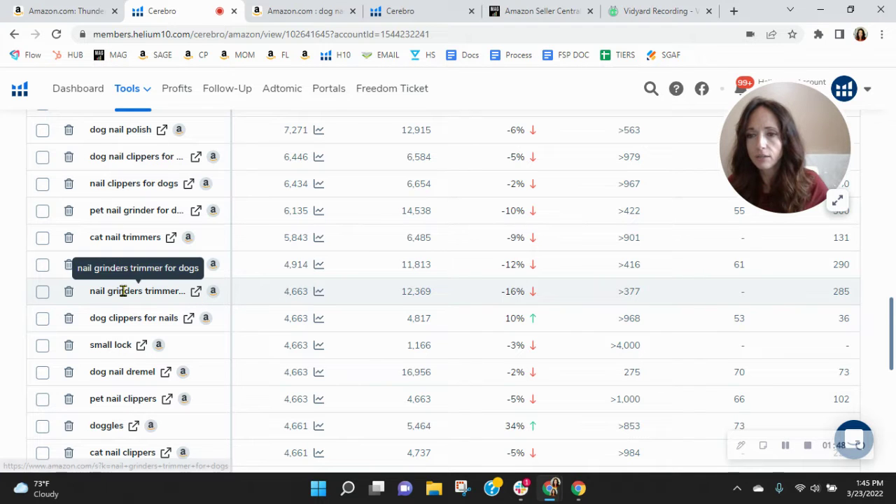
# - Search Amazon for 'nail grinders trimmer for dogs' and run Helium 10 Xray on the results
pyautogui.click(199, 295)
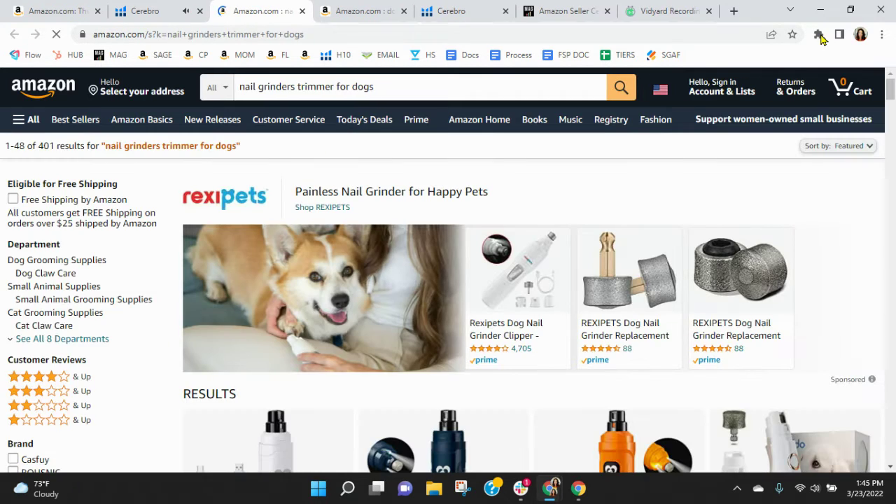
pyautogui.moveTo(722, 79)
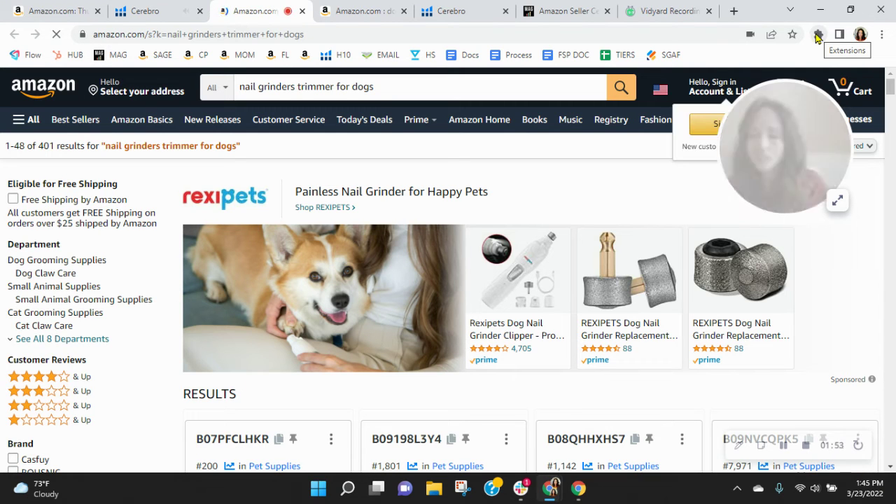
pyautogui.click(819, 34)
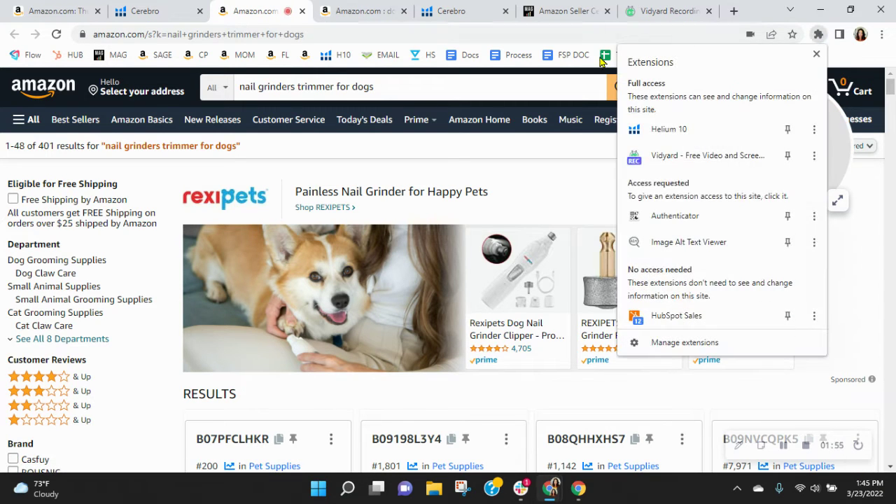
pyautogui.click(652, 133)
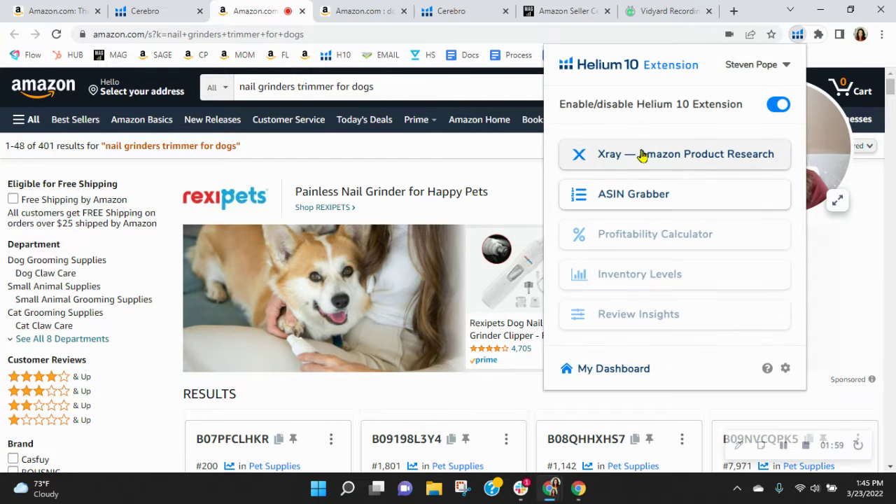
pyautogui.click(638, 154)
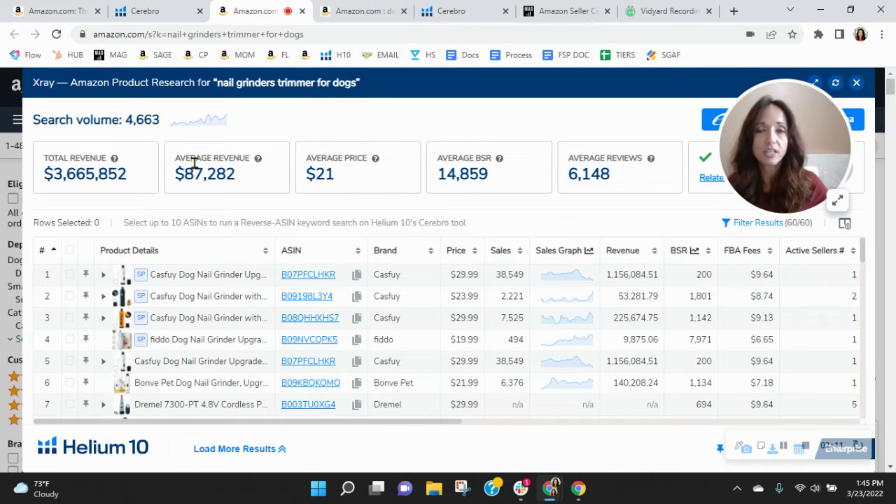
# - Check the competing Dudi Dog Nail Clippers listing's Cerebro keywords (4,829), then go back to Thunderpaws
pyautogui.click(364, 11)
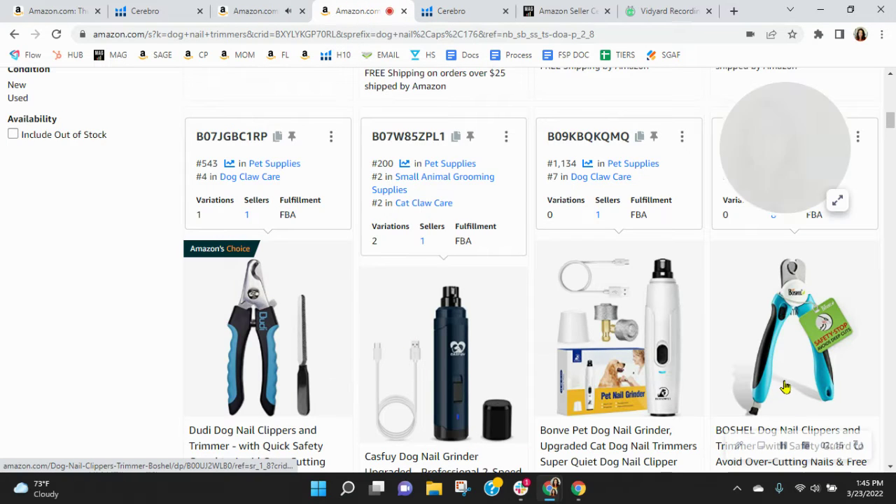
pyautogui.click(244, 455)
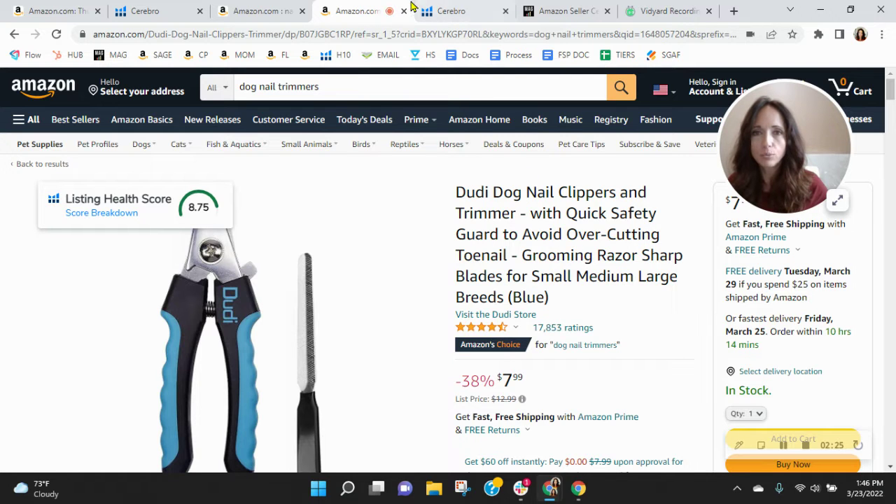
pyautogui.click(456, 11)
pyautogui.scroll(-1, 422, 377)
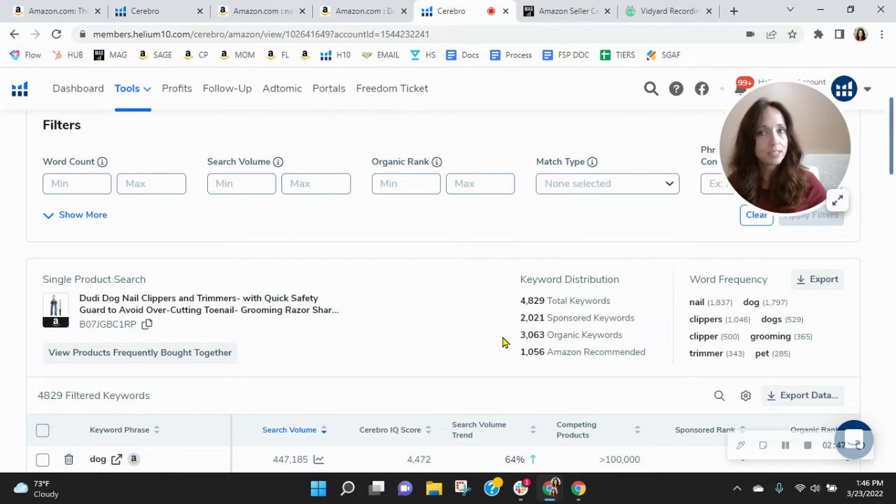
pyautogui.click(161, 11)
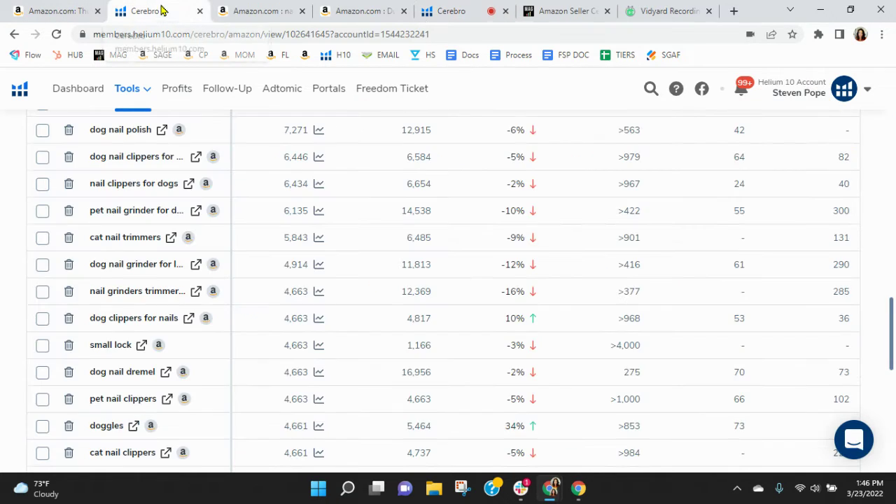
pyautogui.scroll(15, 610, 365)
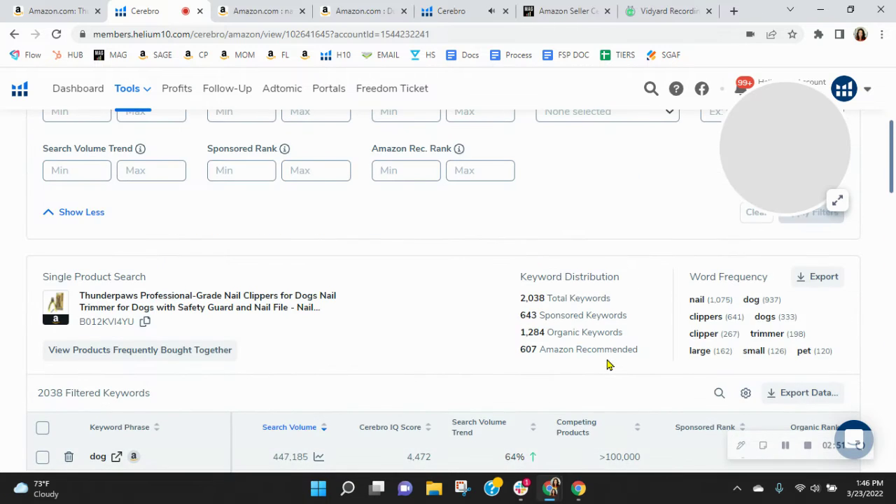
# - Filter Thunderpaws keywords to organic rank 20–50, leaving 211 terms led by dog nail trimmers
pyautogui.scroll(1, 609, 364)
pyautogui.scroll(1, 496, 268)
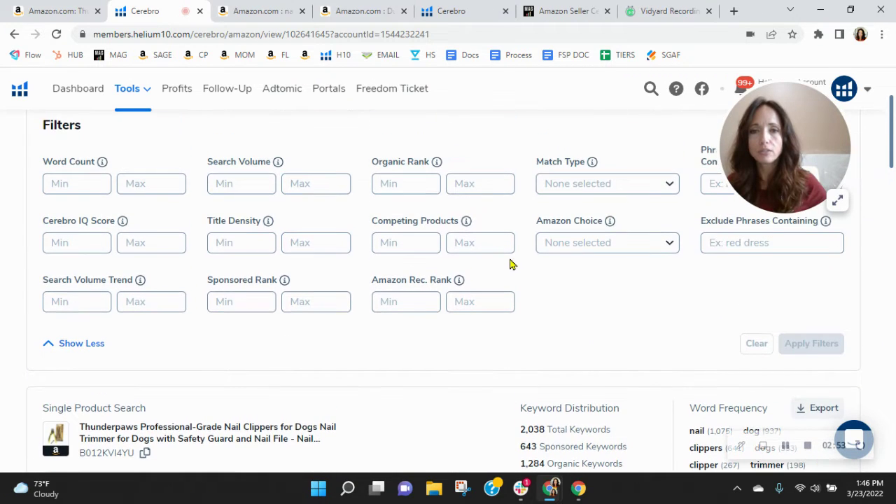
pyautogui.click(417, 189)
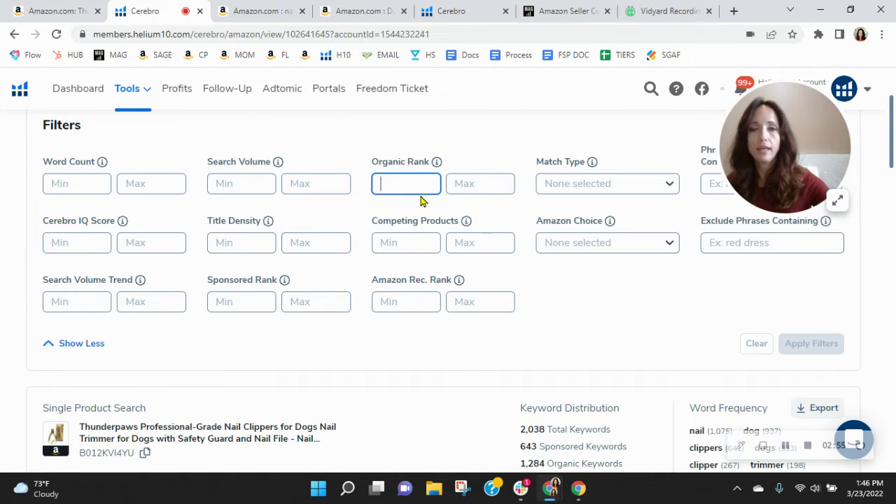
pyautogui.write('20')
pyautogui.click(485, 192)
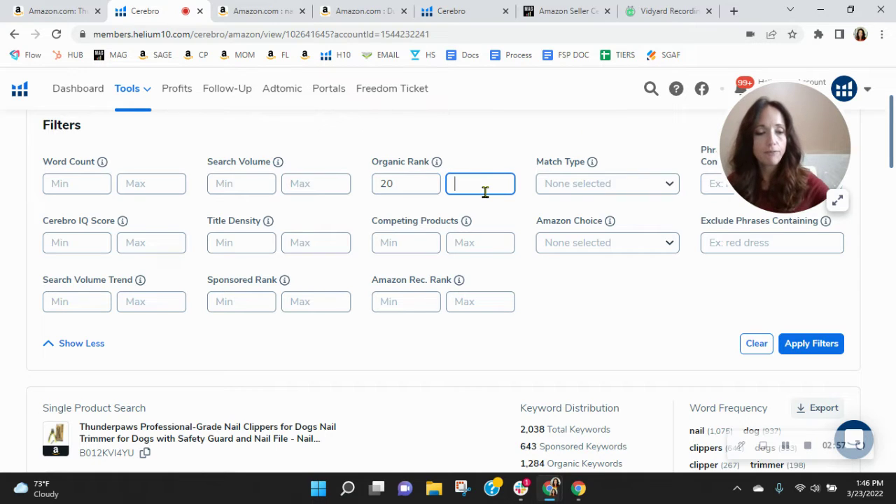
pyautogui.write('50')
pyautogui.click(810, 342)
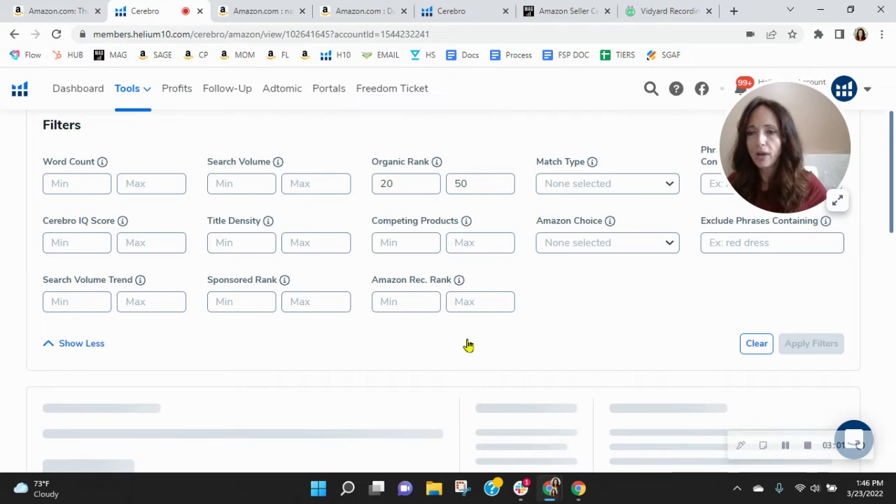
pyautogui.scroll(-2, 469, 344)
pyautogui.scroll(-1, 431, 311)
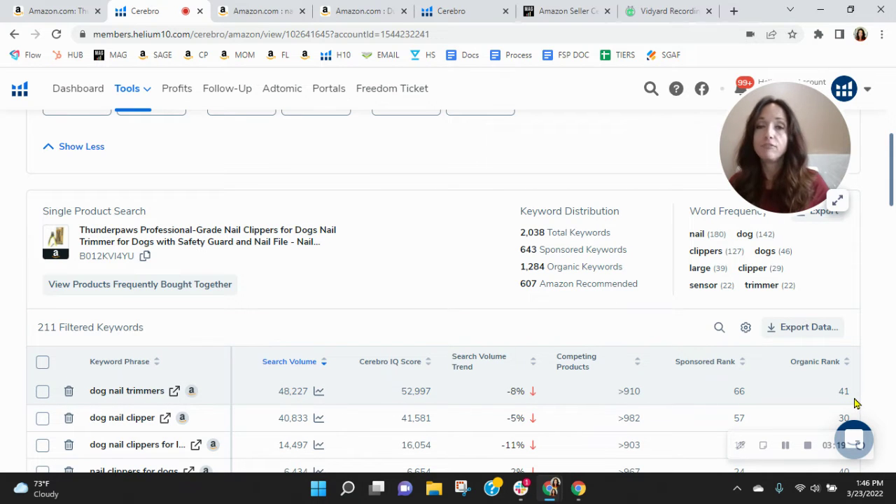
pyautogui.scroll(-1, 852, 402)
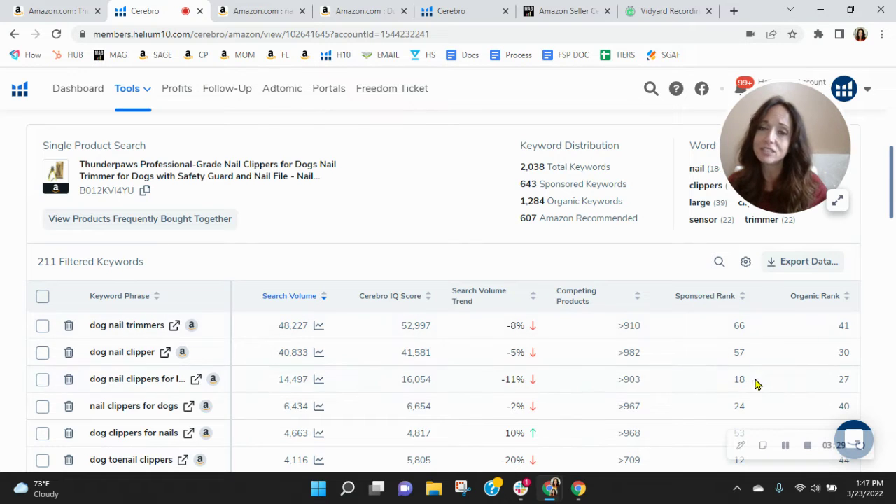
# - Return to the Thunderpaws product page ($9.99, 12,936 ratings) and preview its gallery images
pyautogui.click(51, 8)
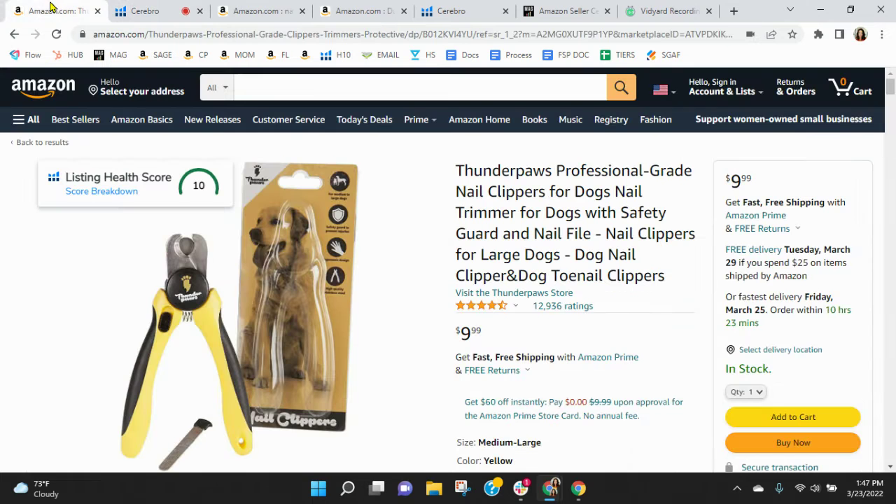
pyautogui.scroll(-2, 636, 208)
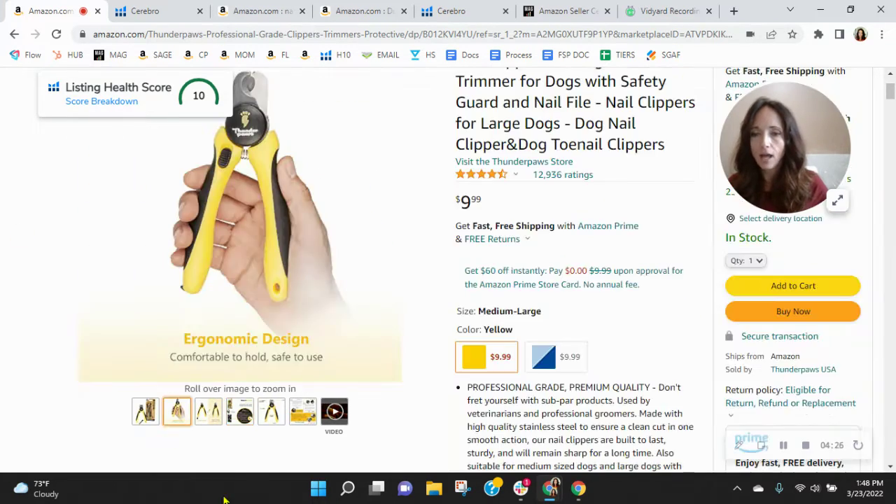
pyautogui.moveTo(277, 418)
pyautogui.moveTo(309, 418)
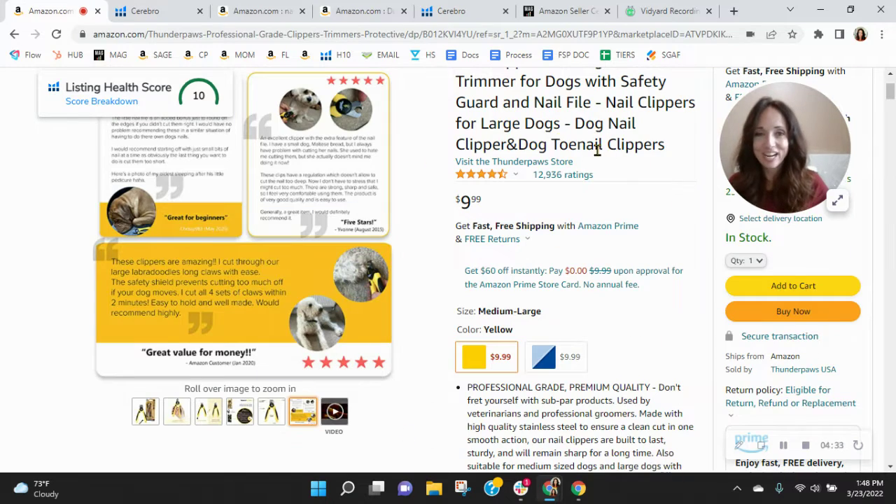
# - Scroll the listing down to the Product Description beginning 'You love your pets and we love ours'
pyautogui.scroll(2, 609, 152)
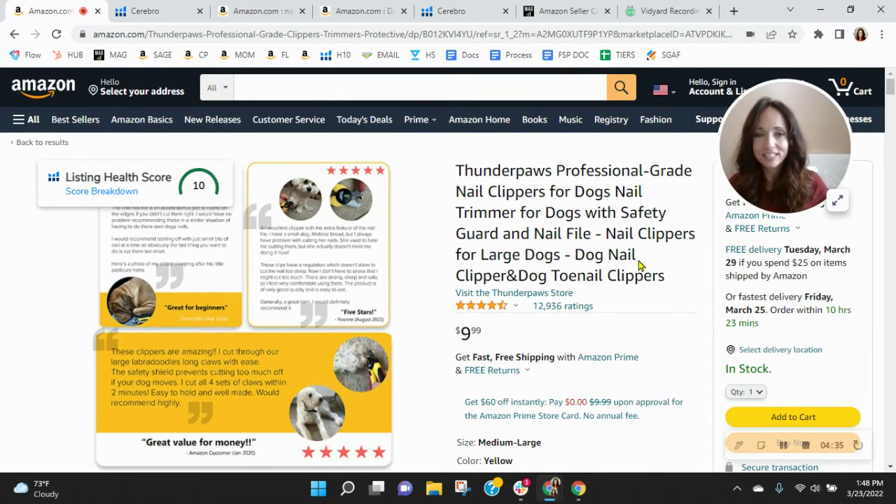
pyautogui.scroll(-2, 640, 266)
pyautogui.scroll(-6, 618, 239)
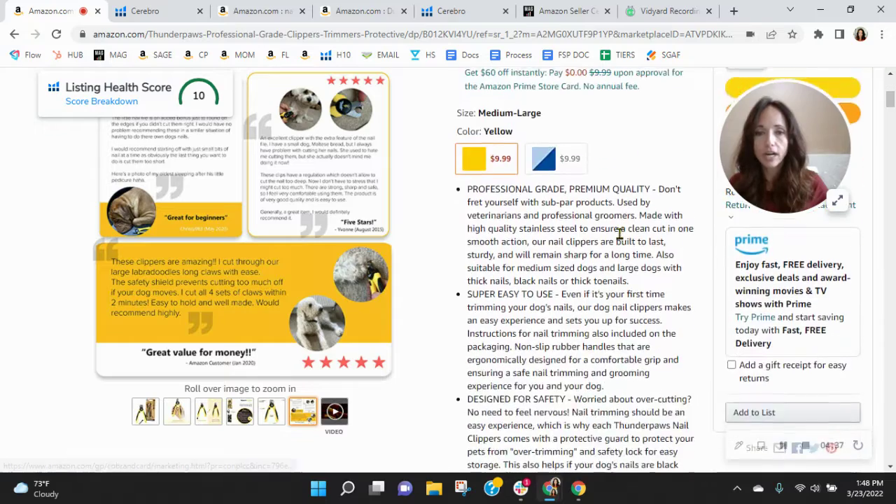
pyautogui.scroll(-3, 592, 329)
pyautogui.scroll(-10, 625, 189)
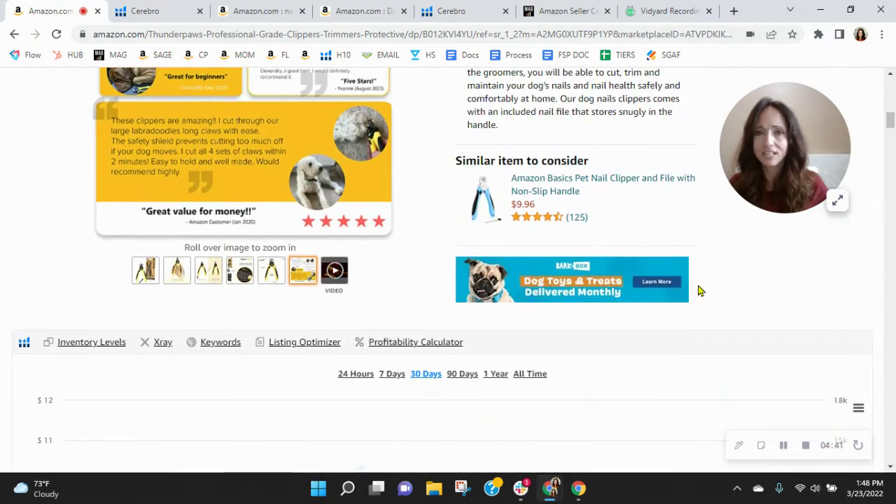
pyautogui.scroll(-2, 703, 291)
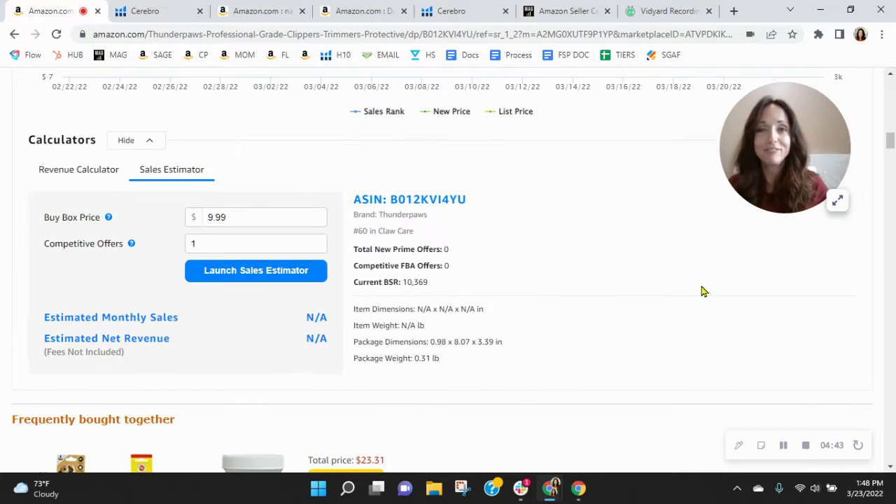
pyautogui.scroll(-4, 704, 291)
pyautogui.scroll(-7, 703, 291)
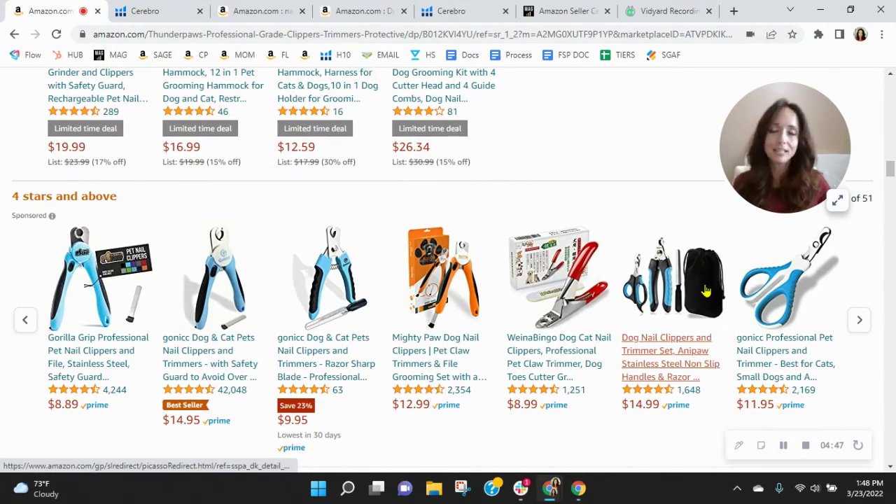
pyautogui.scroll(-4, 704, 291)
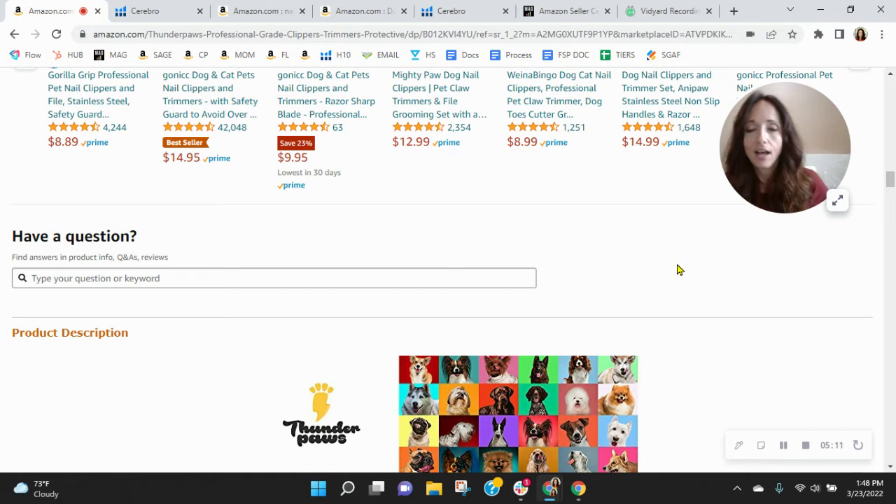
pyautogui.scroll(2, 682, 395)
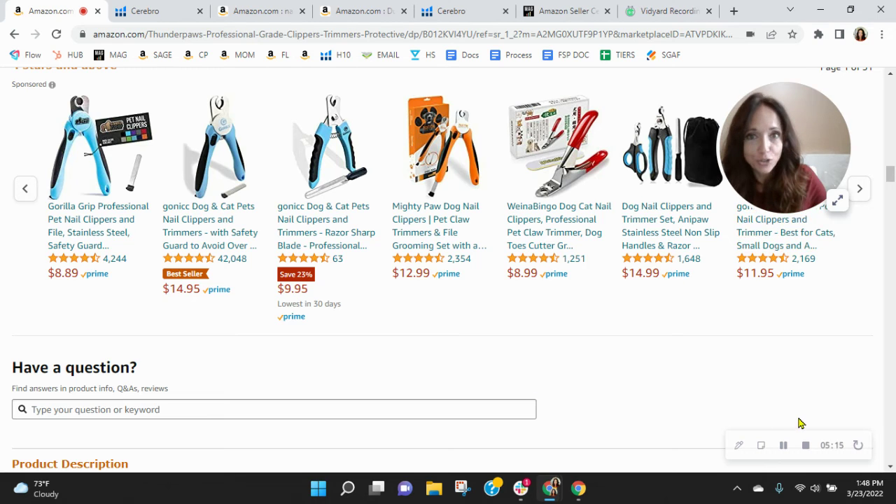
pyautogui.scroll(-2, 801, 423)
pyautogui.scroll(-1, 763, 406)
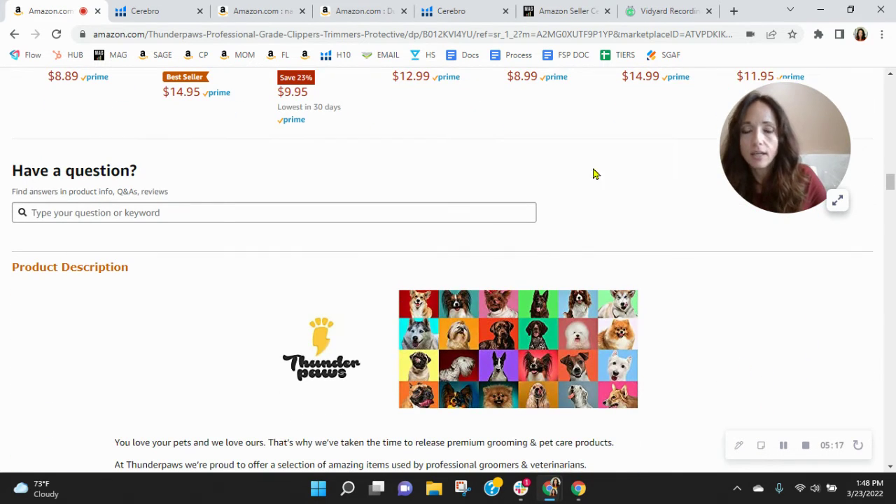
# - Enable Image Alt Text Viewer and review A+ image alt text down to the five-model comparison chart
pyautogui.click(818, 33)
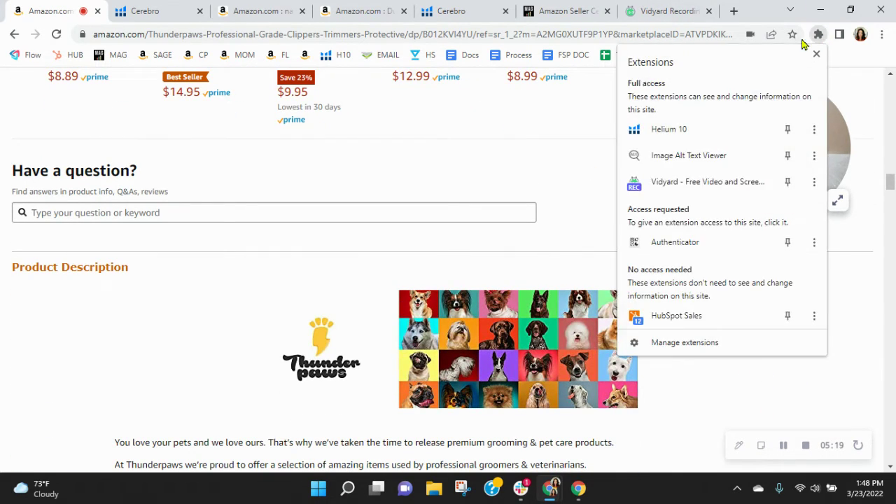
pyautogui.click(679, 156)
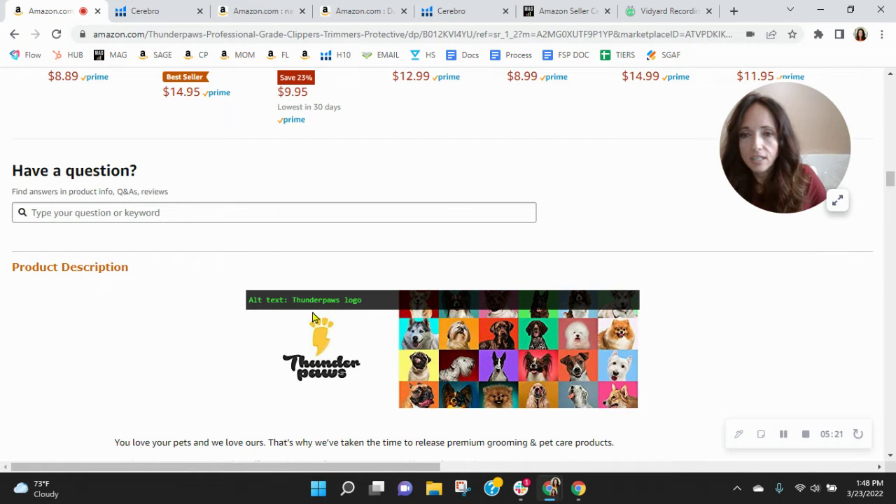
pyautogui.scroll(-3, 651, 352)
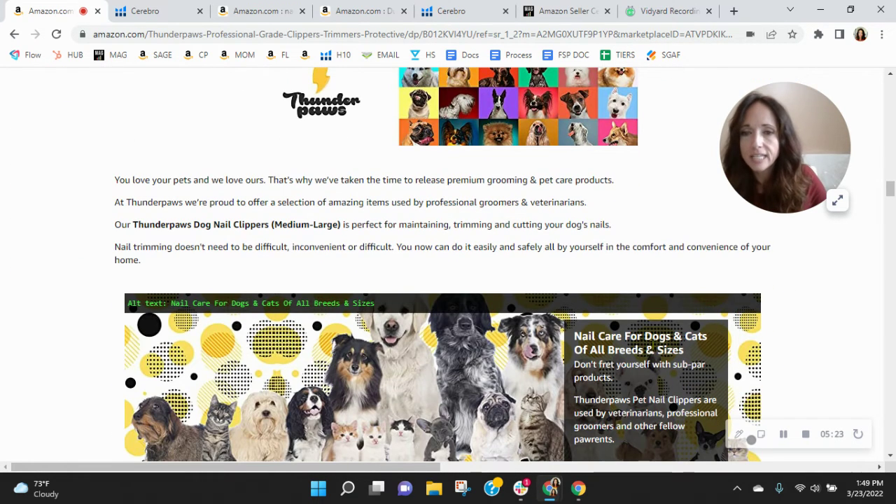
pyautogui.scroll(-3, 523, 329)
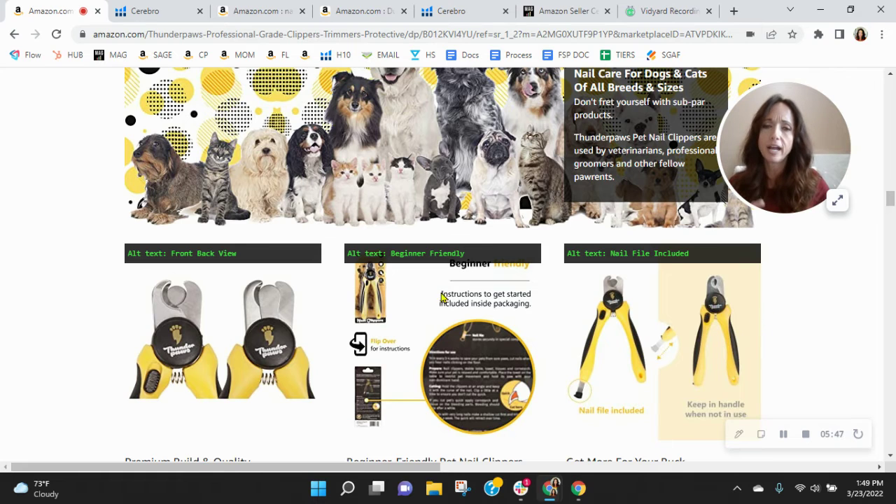
pyautogui.scroll(-7, 864, 304)
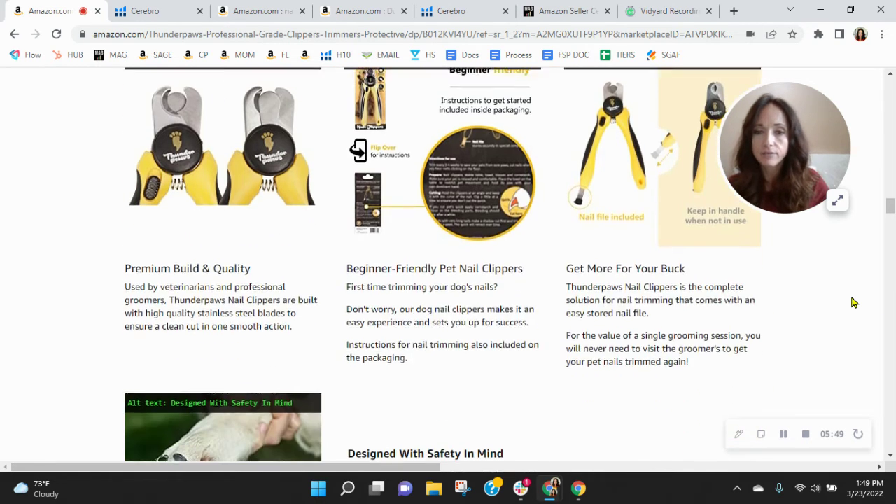
pyautogui.scroll(-7, 852, 294)
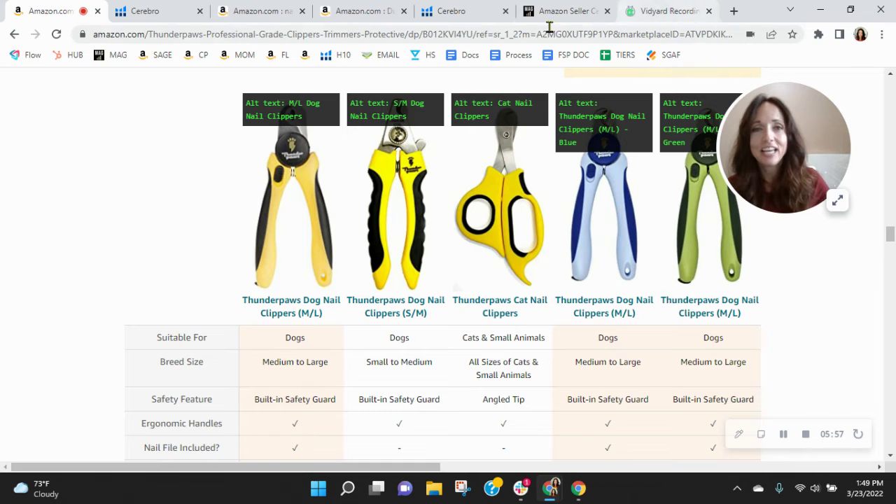
# - Switch to My Amazon Guy's full-service page covering PPC, SEO, Design and Catalog services
pyautogui.click(559, 7)
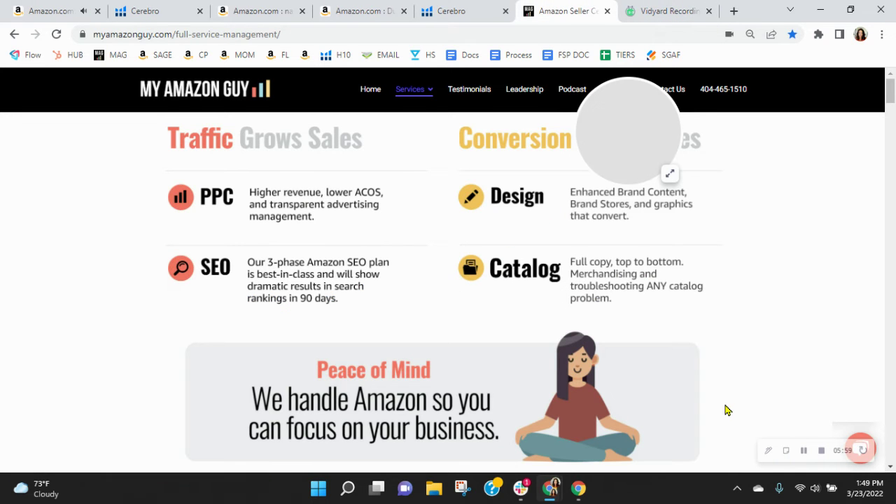
pyautogui.moveTo(637, 148); pyautogui.dragTo(745, 131)
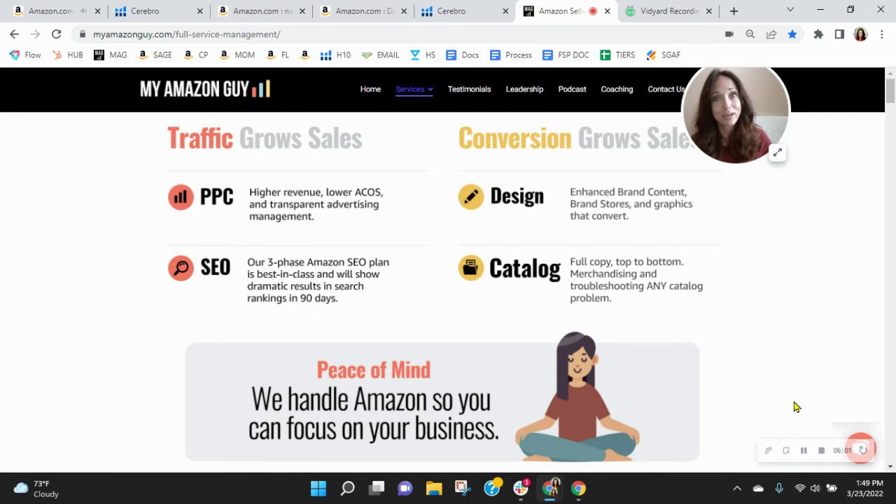